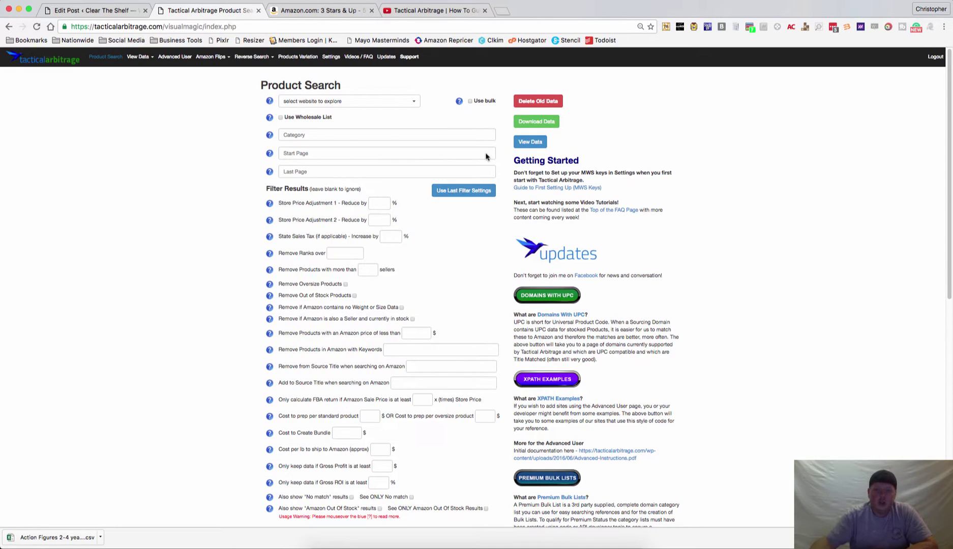
Enable bulk list mode, download bulk_example.csv to the Desktop and cancel the Use bulk dialog.
click(469, 102)
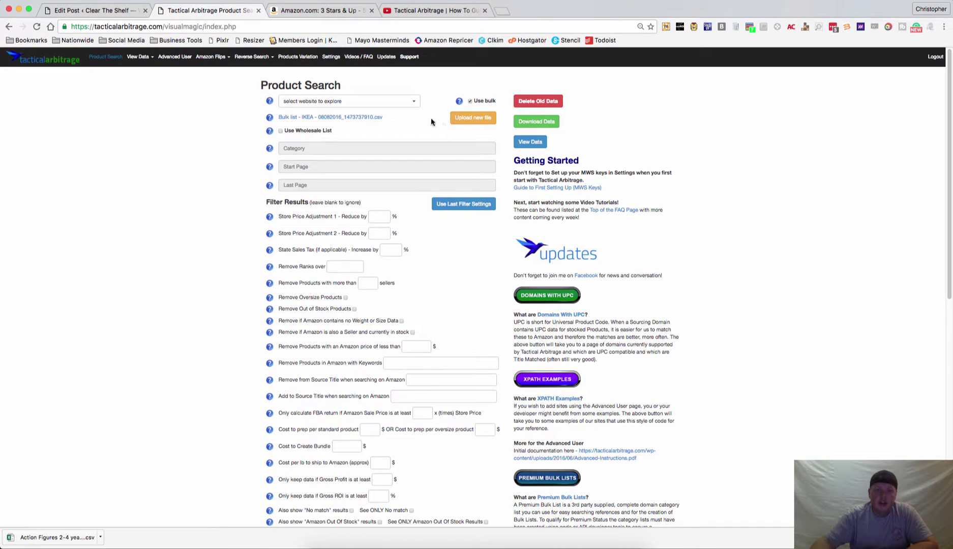
click(472, 119)
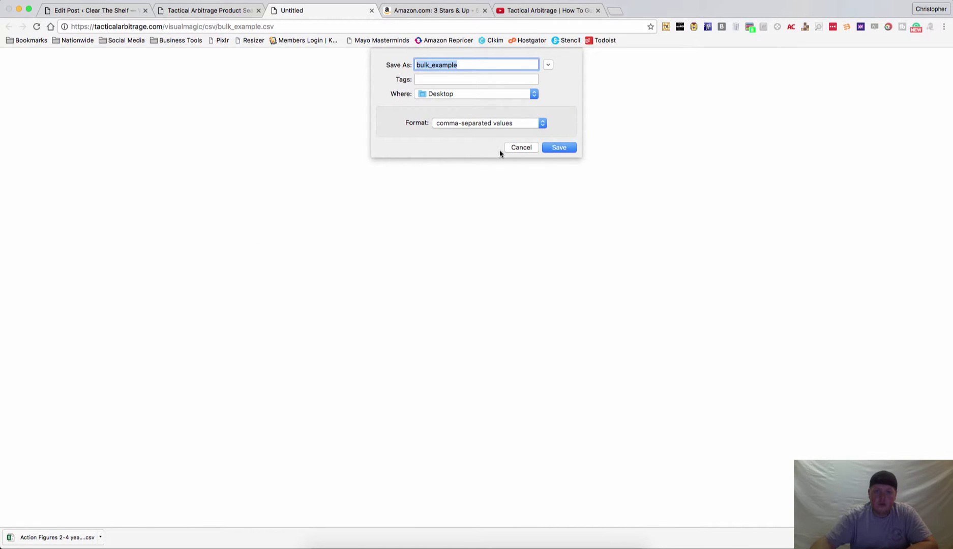
click(556, 147)
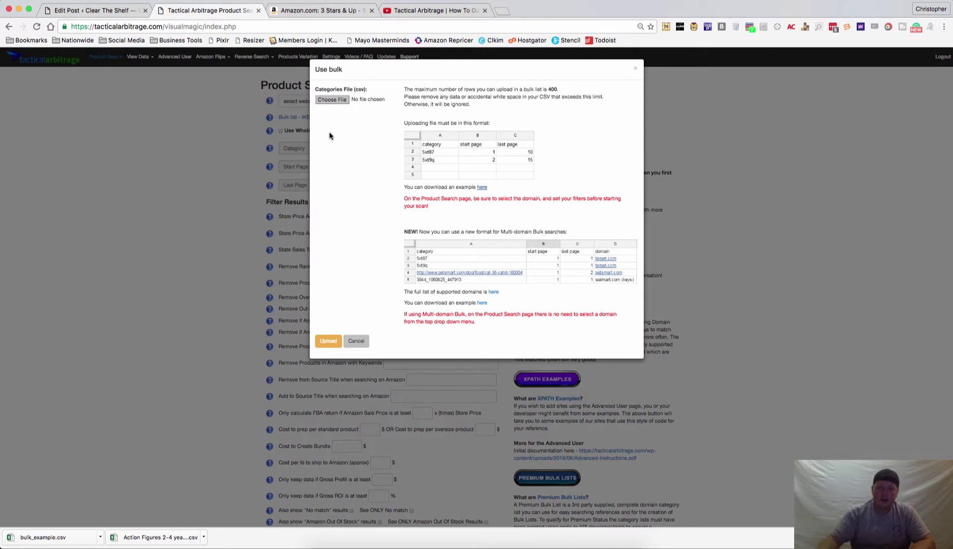
click(356, 342)
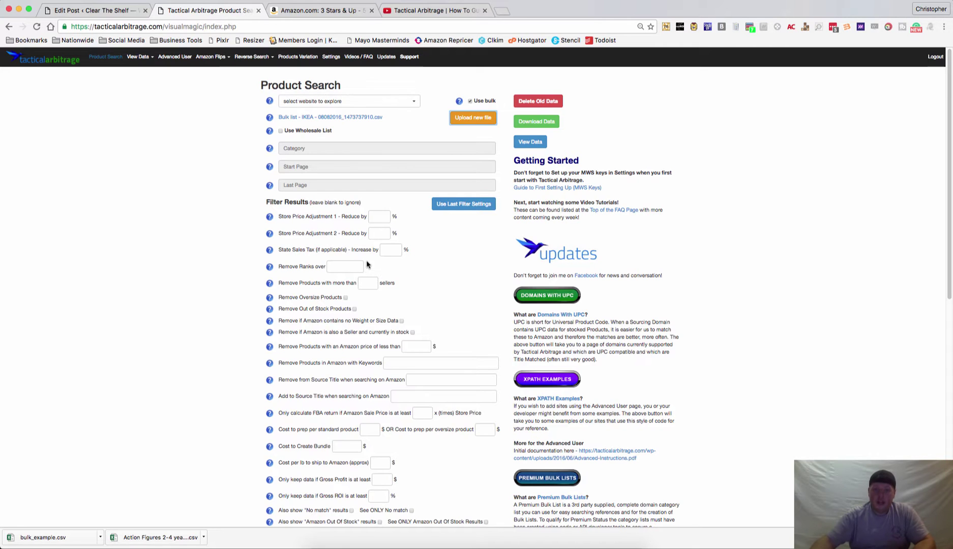
Choose 6pm.com (Title Search) as the source site and view all women's shoes on 6pm.com.
click(413, 108)
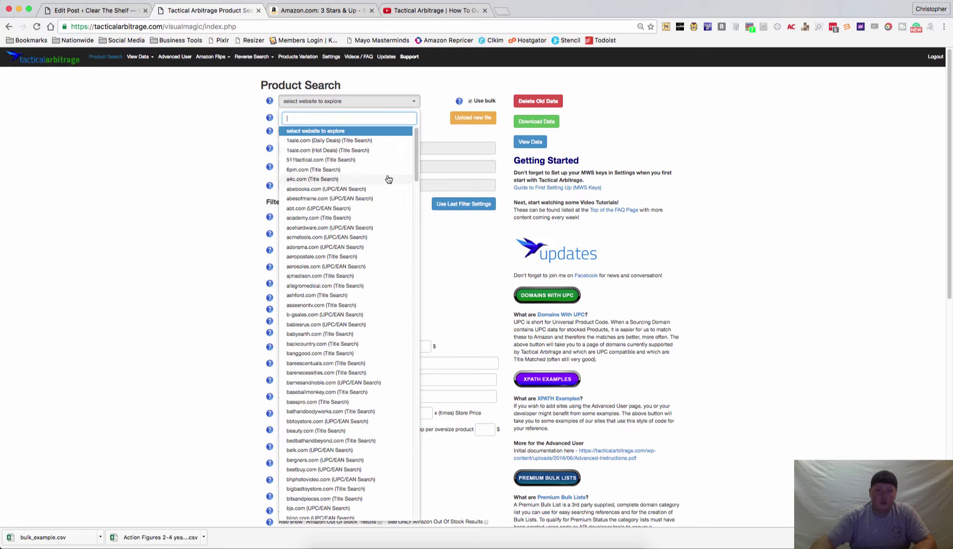
click(313, 170)
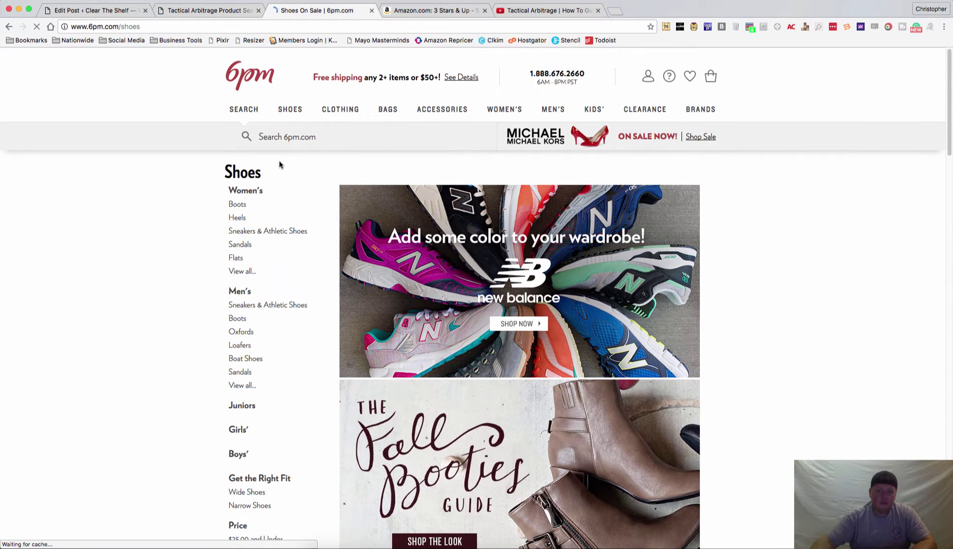
click(247, 277)
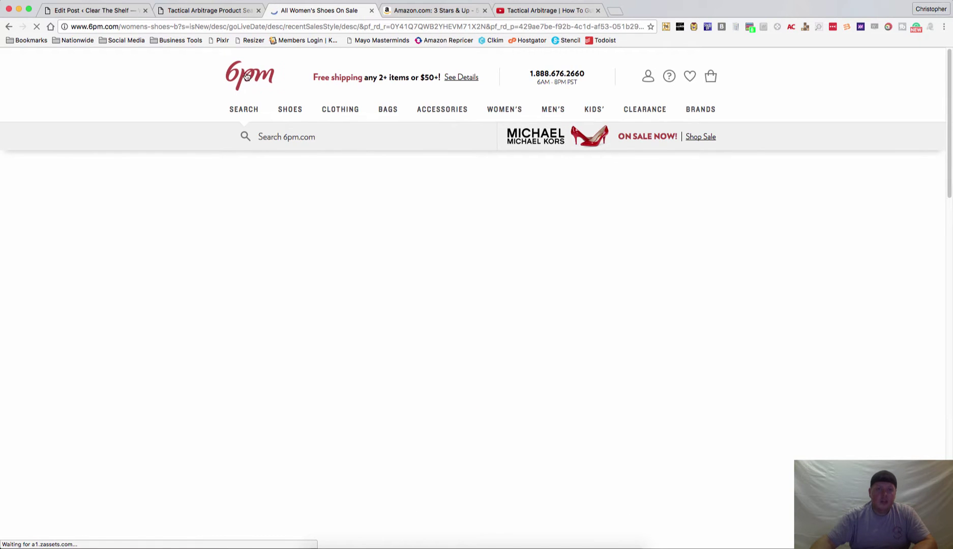
Copy the 6pm.com women's shoes listing URL from the address bar.
click(168, 28)
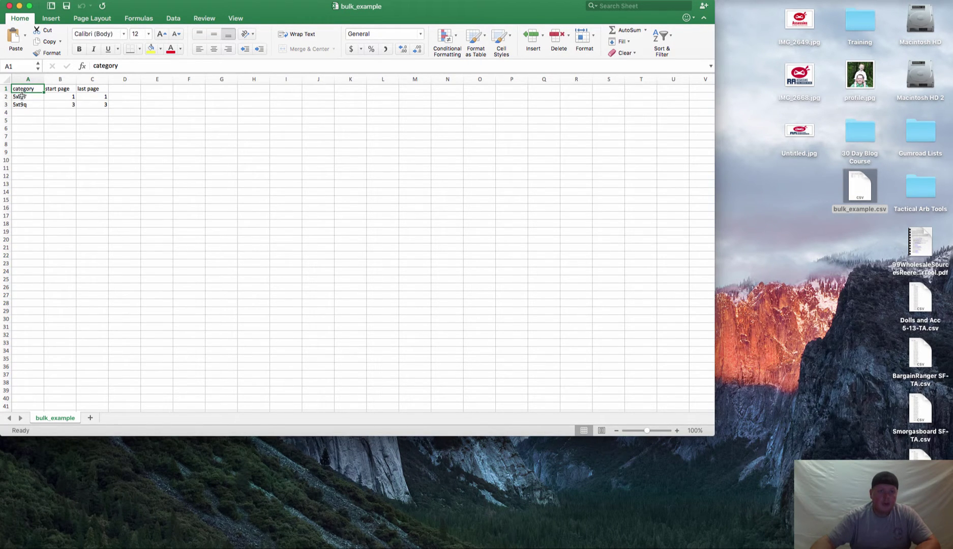
Clear rows A2:C4 and enter the women's shoes URL in A2, start page 1 and last page 10.
drag(21, 97, 92, 115)
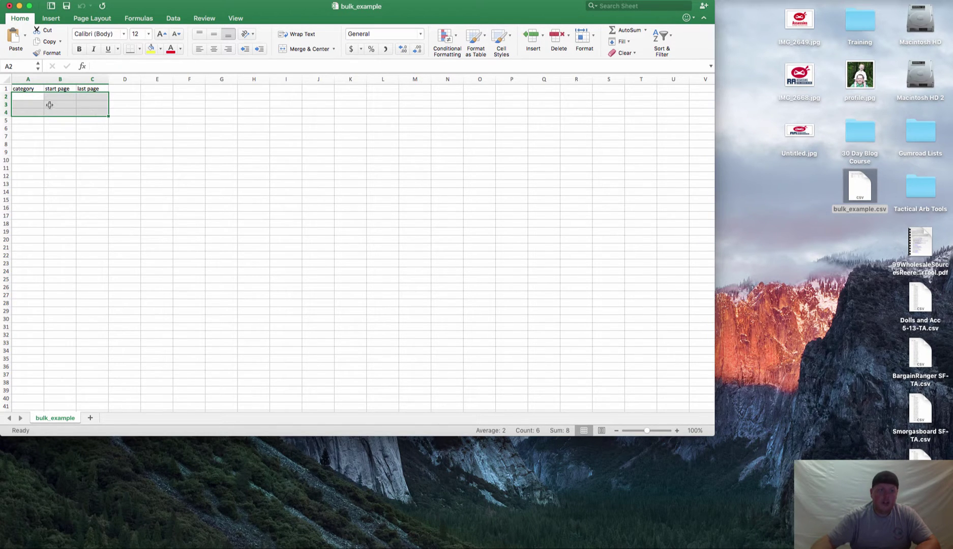
key(Delete)
click(25, 98)
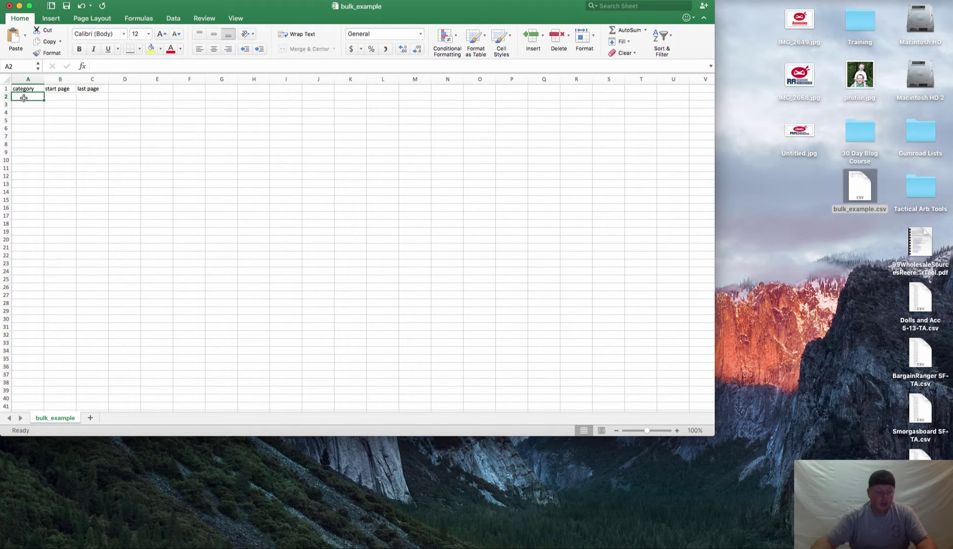
text(http://www.6pm.com/womens-shoes~b?s=isNew/desc/goLiveDate/desc/recentSalesStyle/desc/&pf_rd_r=0Y41Q7QWB2YHEVM71X2N&pf_rd_p=429ae7be-f92b-4c1d-af53-051b29db05b3)
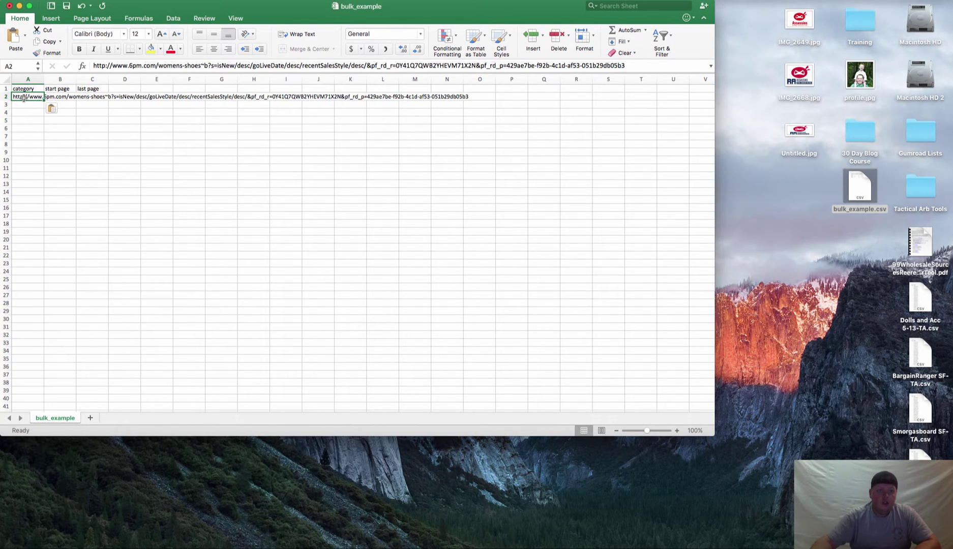
key(Tab)
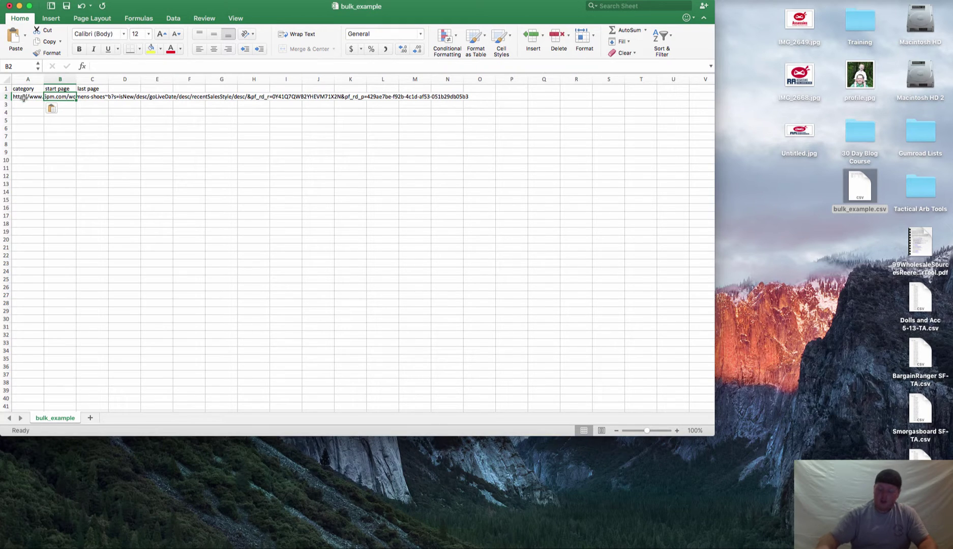
text(1)
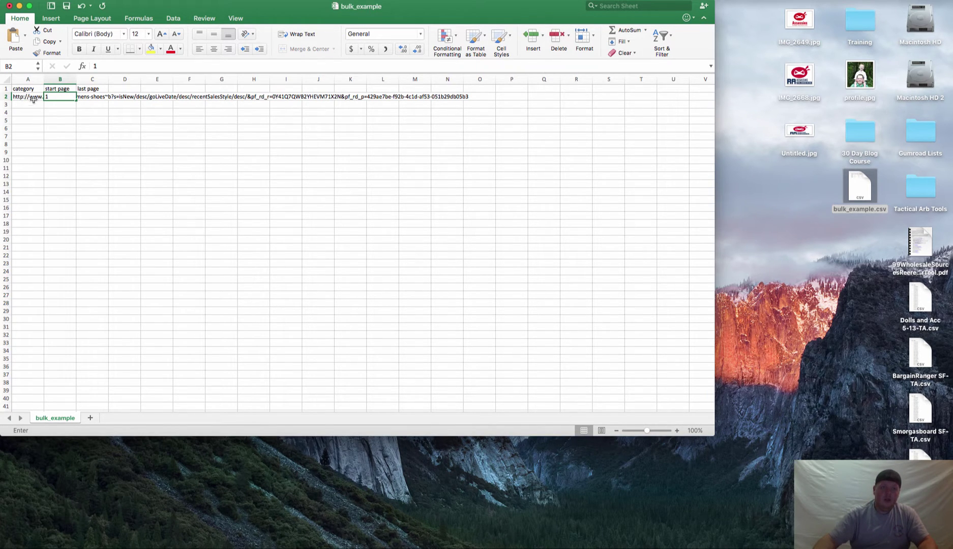
click(93, 100)
text(10)
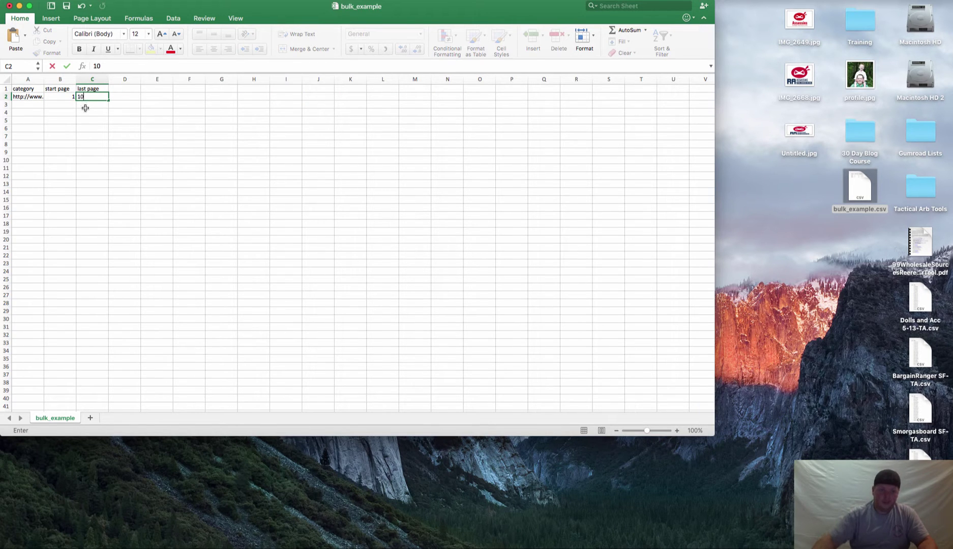
click(39, 108)
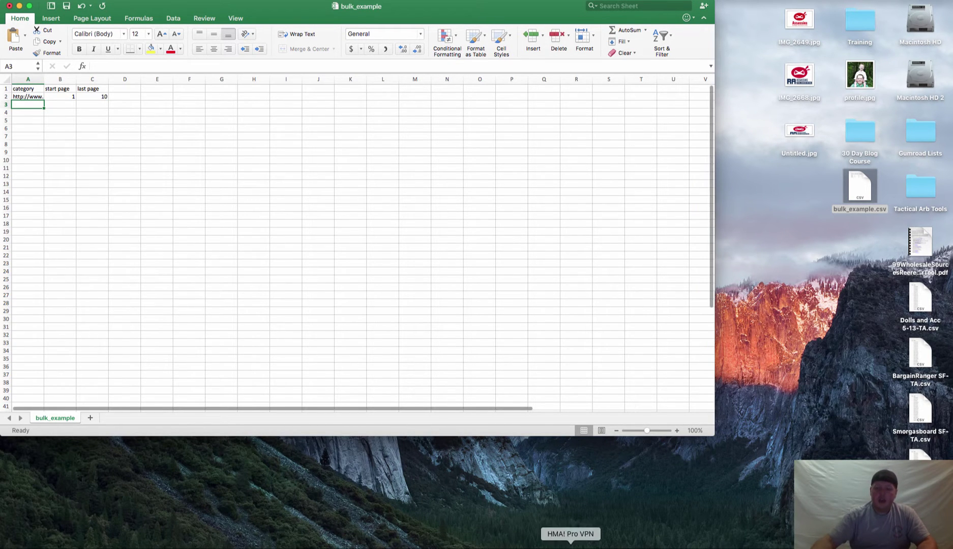
Check the 6pm page count, then close bulk_example saving changes in CSV format.
click(613, 543)
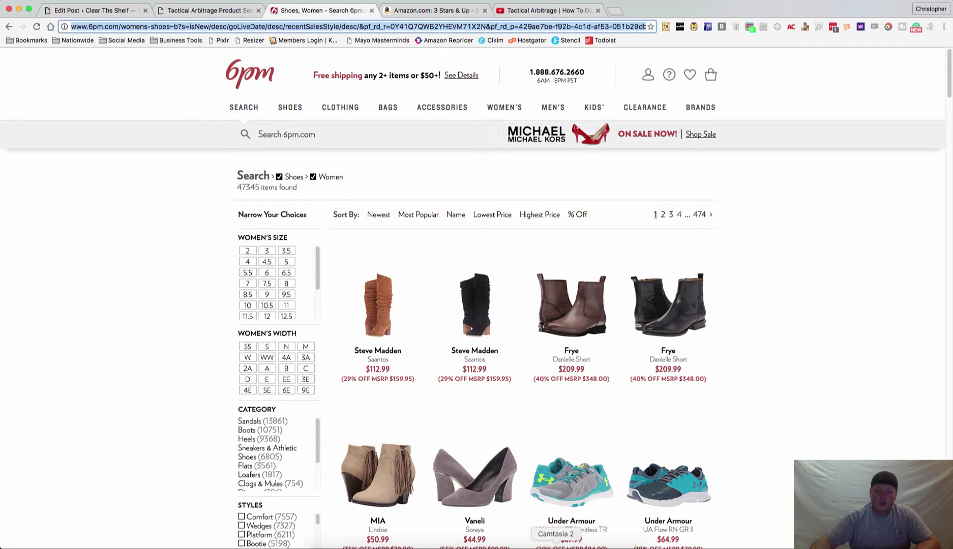
click(469, 548)
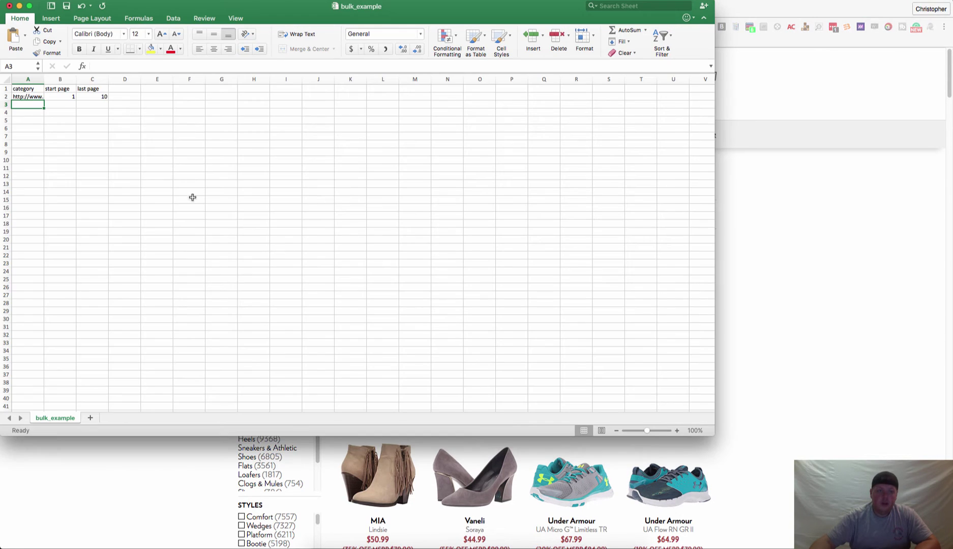
click(9, 6)
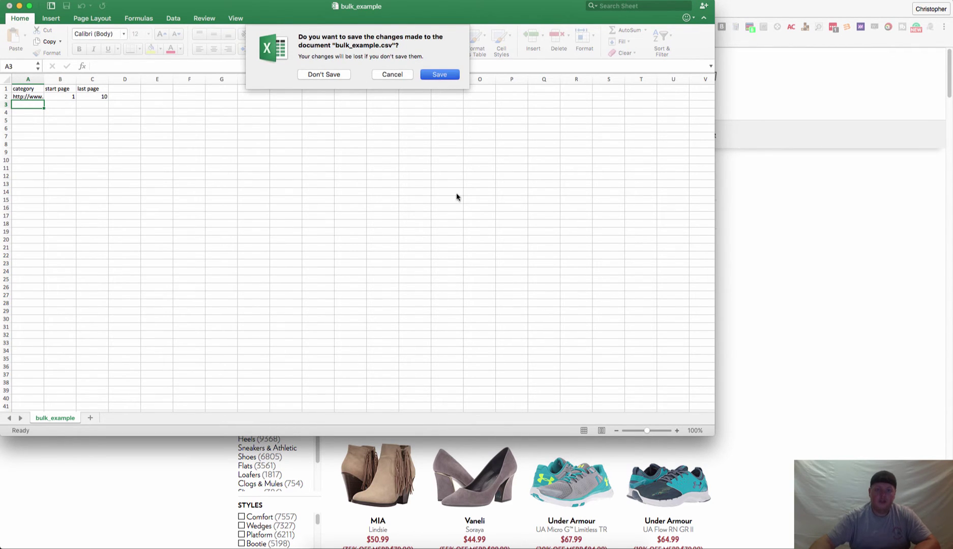
key(Return)
click(544, 207)
Select bulk_example.csv from the Desktop as the categories file for the bulk search.
click(212, 9)
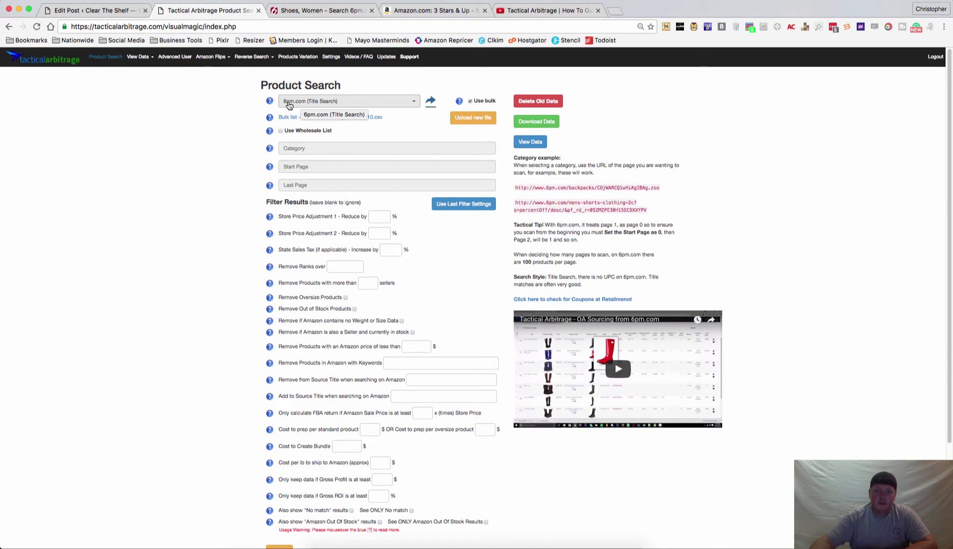
click(479, 122)
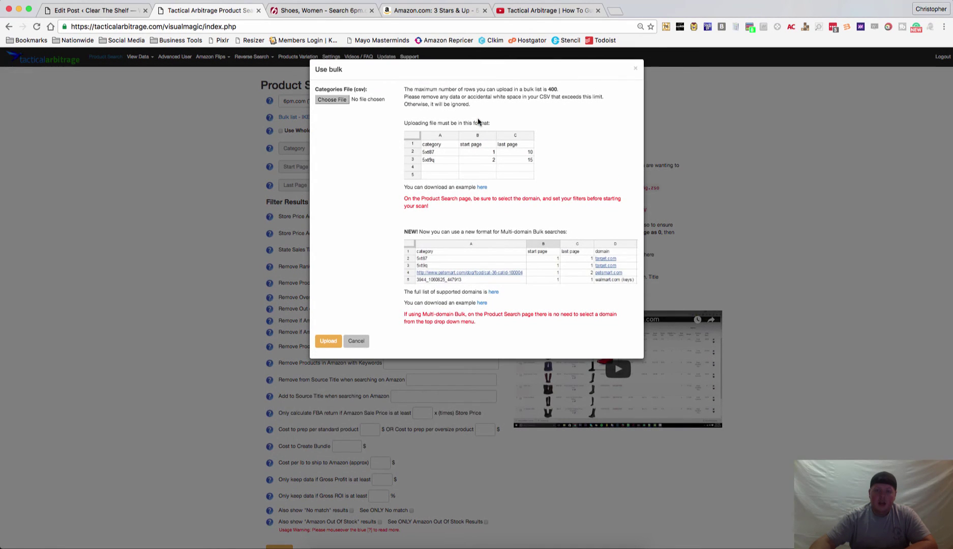
click(328, 99)
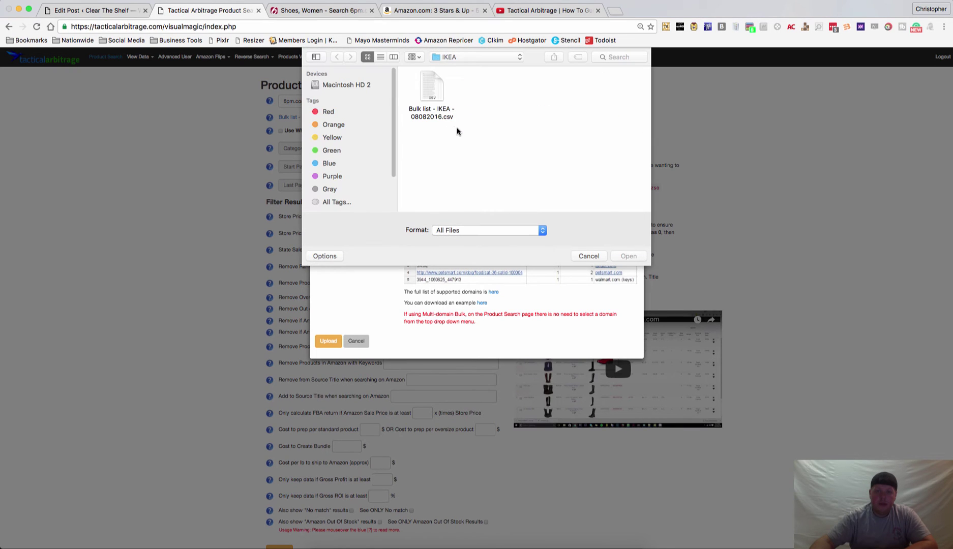
click(484, 58)
click(472, 76)
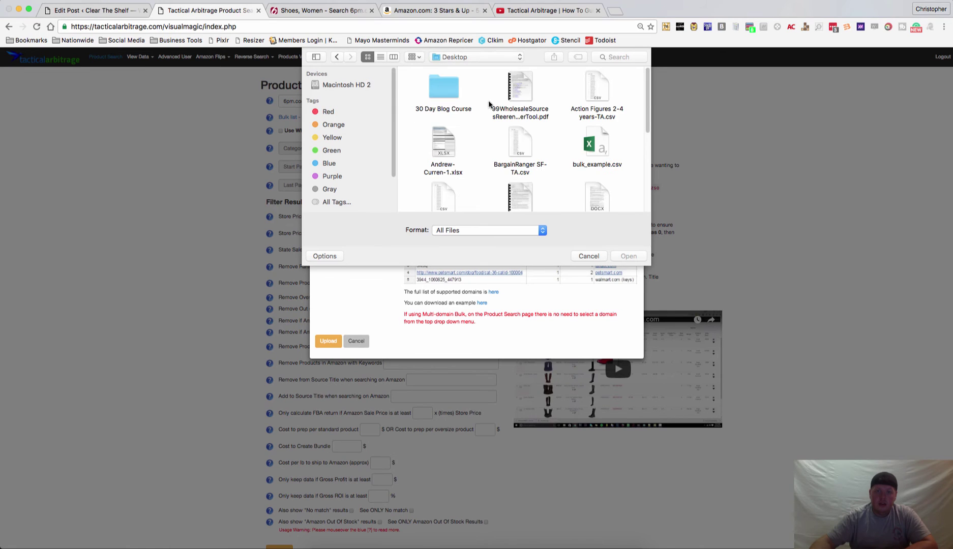
scroll(482, 107, down, 3)
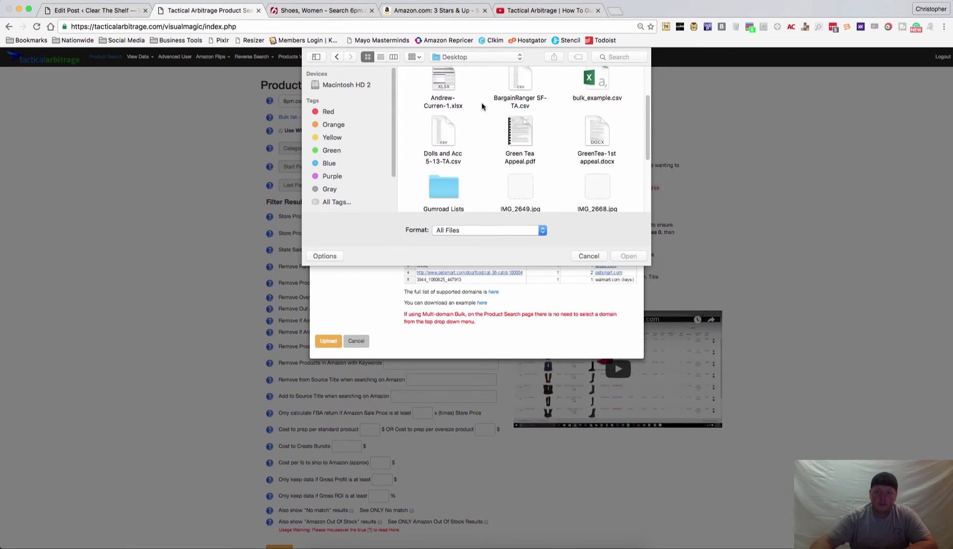
click(607, 90)
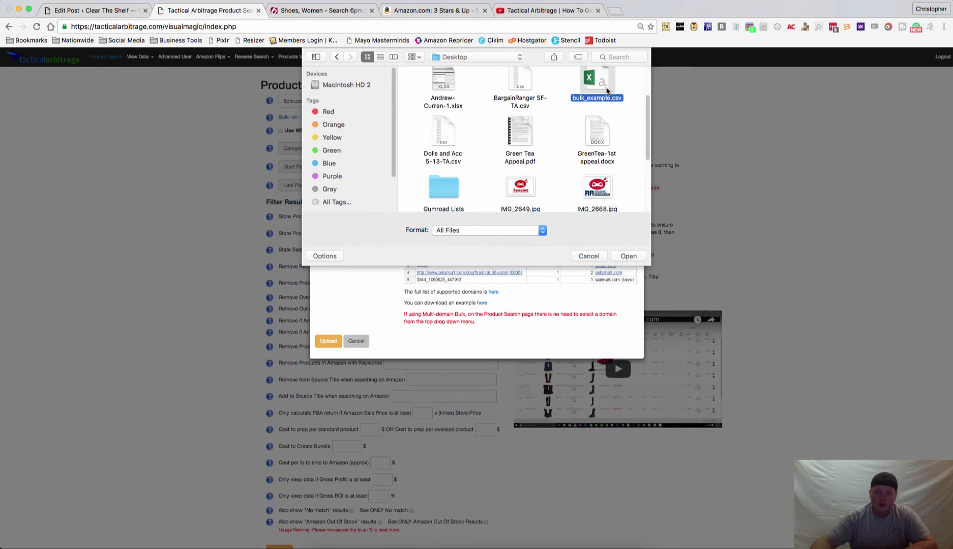
click(628, 256)
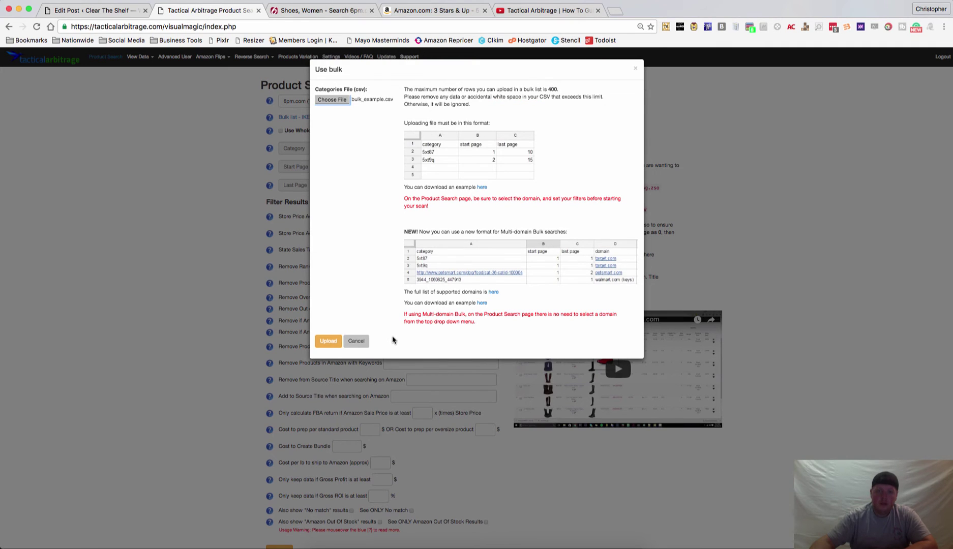
Upload bulk_example.csv as the bulk list for the 6pm.com product search.
click(332, 344)
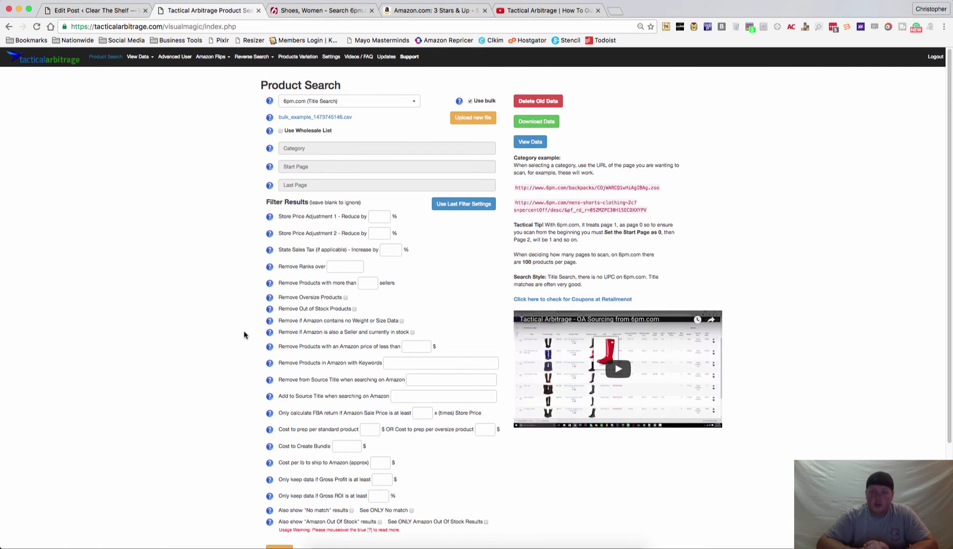
scroll(244, 335, down, 1)
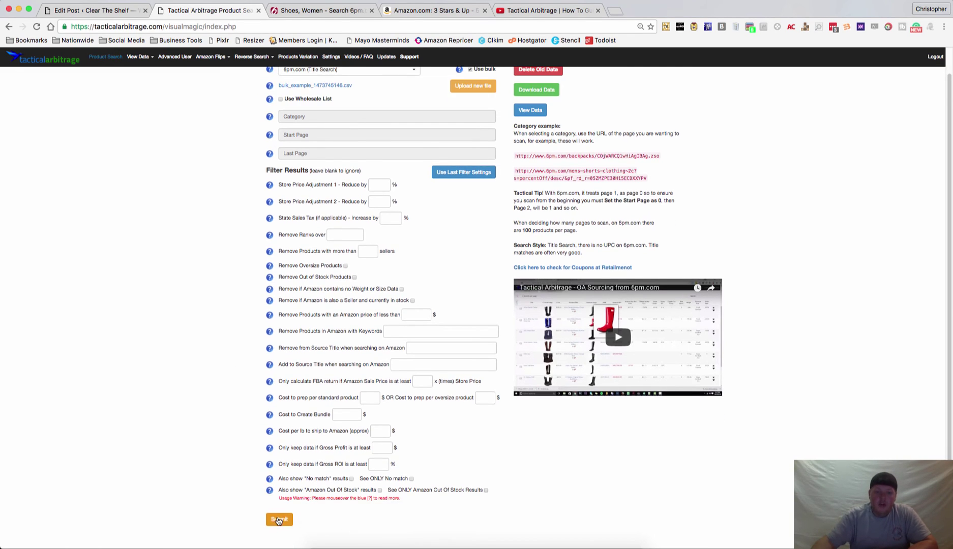